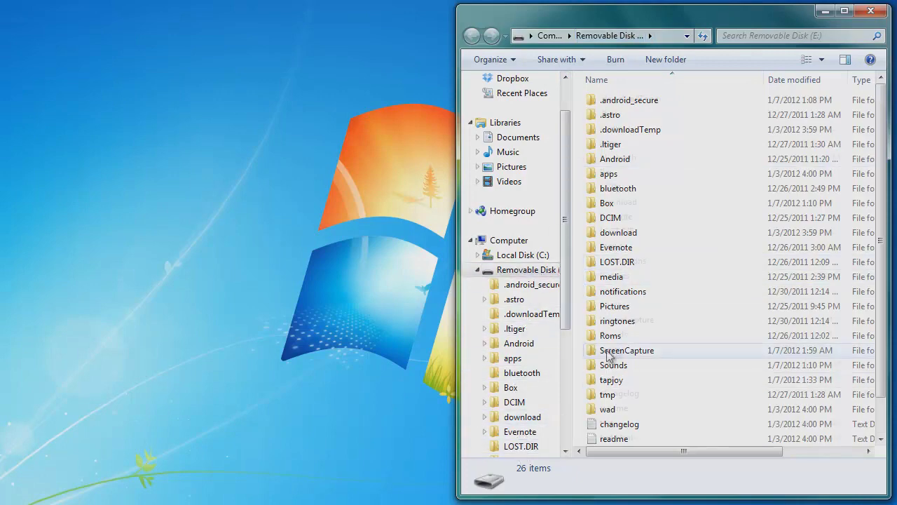
Step: Bring up the user's home folder window beside the Removable Disk (E:) file list
scroll(607, 347, "down", 1)
scroll(617, 350, "up", 1)
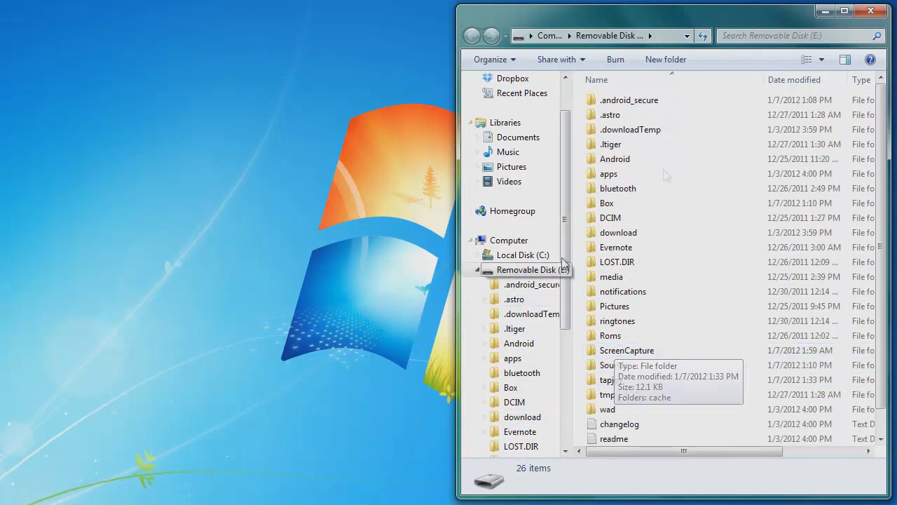
scroll(655, 336, "down", 1)
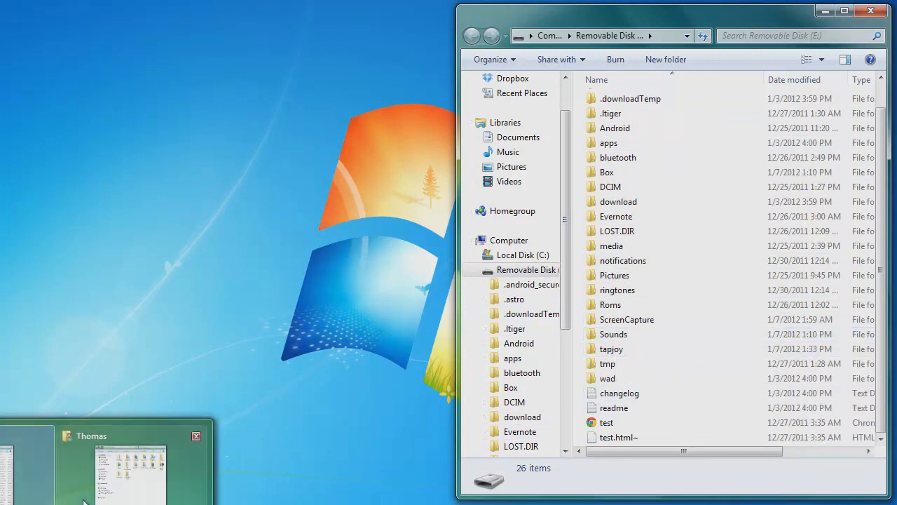
left_click(77, 456)
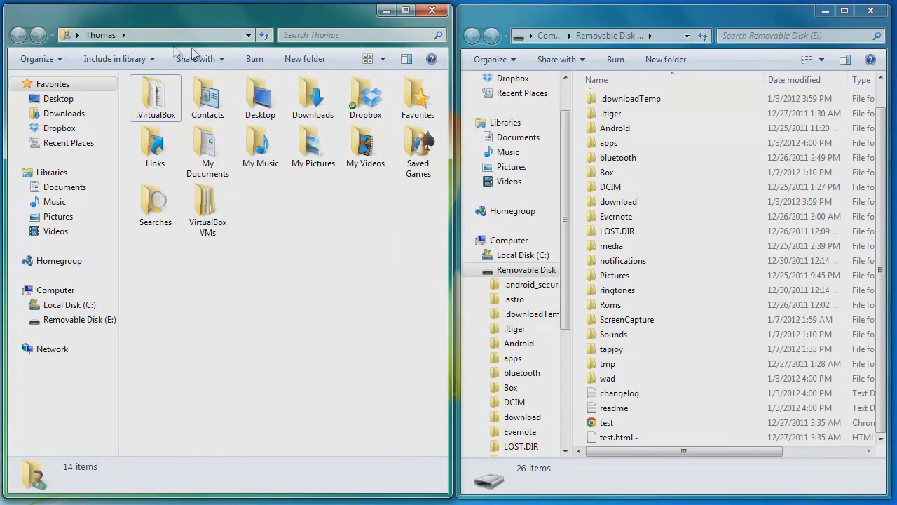
Step: Create a folder named temp in the user's home folder and open it
right_click(295, 227)
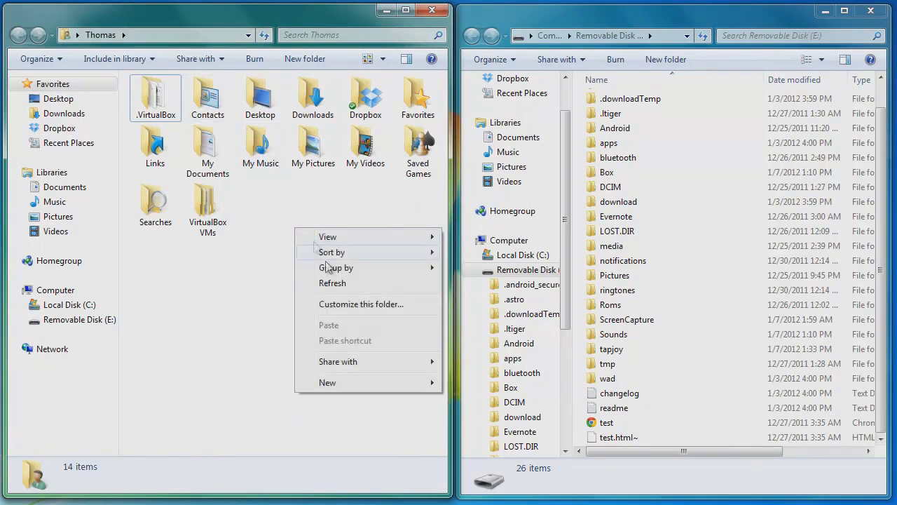
left_click(342, 188)
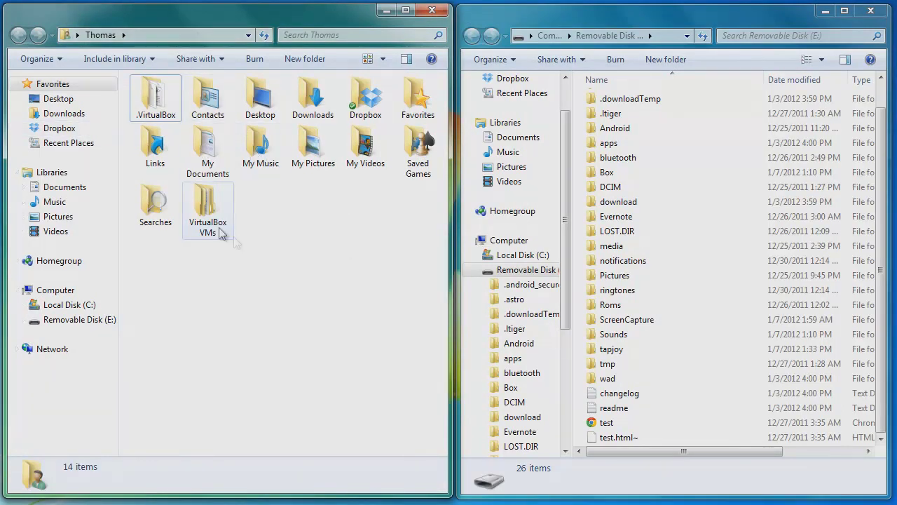
right_click(267, 211)
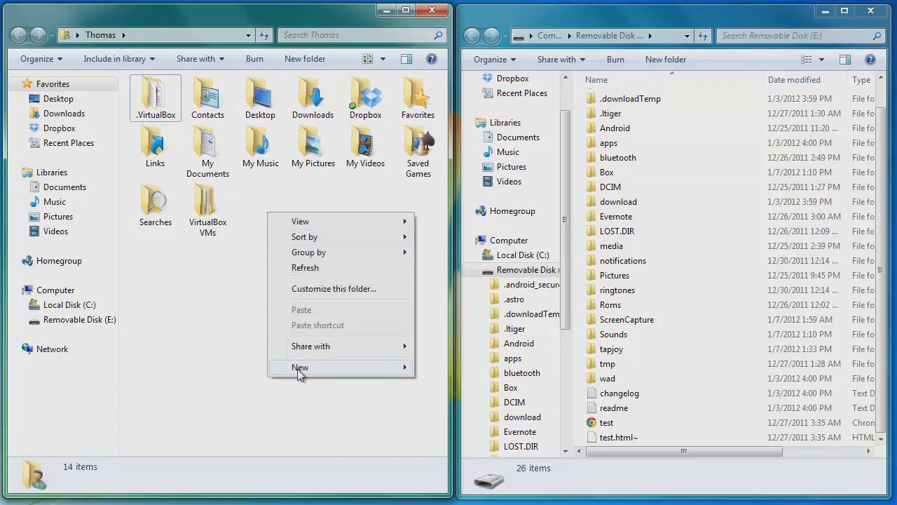
mouse_move(356, 362)
left_click(403, 366)
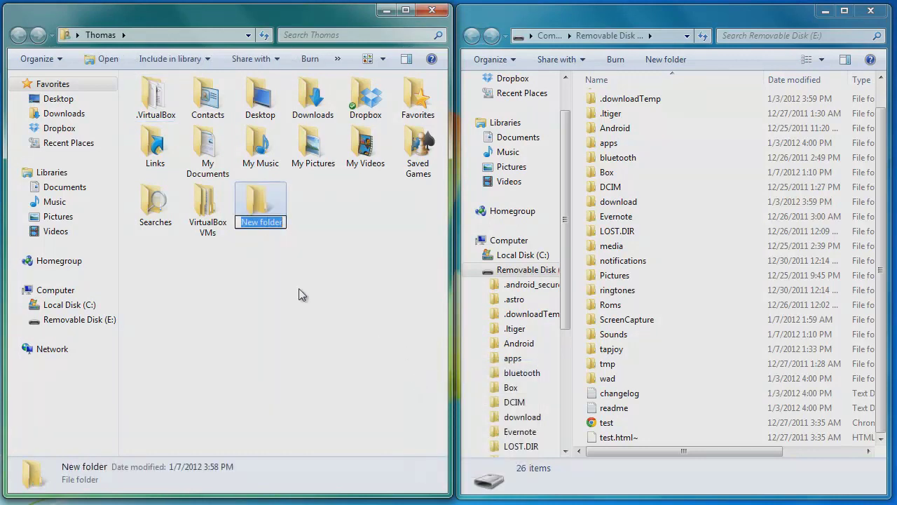
type("tem")
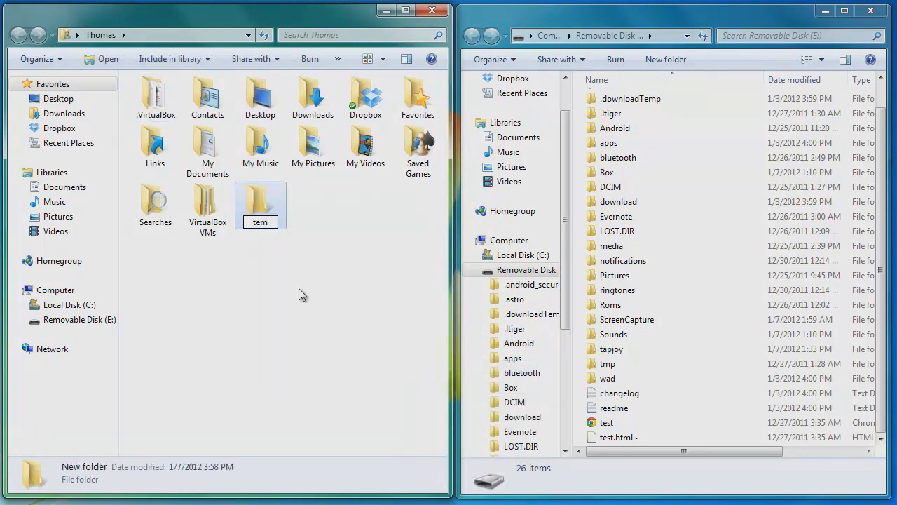
type("p")
key("Return")
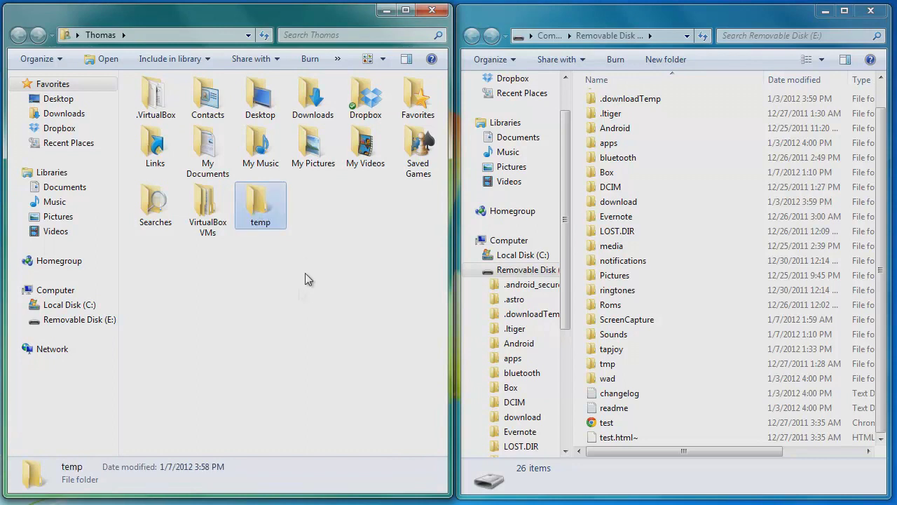
double_click(255, 198)
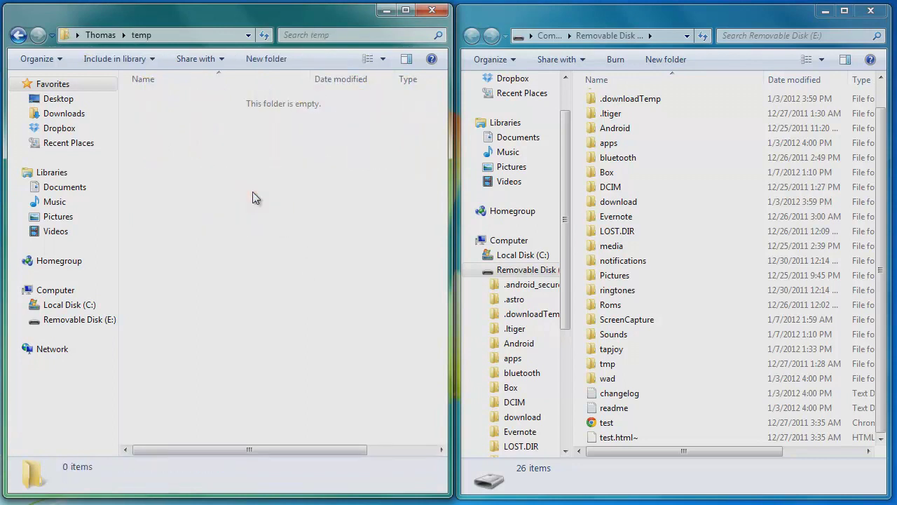
Step: Move all files and folders from Removable Disk (E:) into the temp folder
right_click(579, 128)
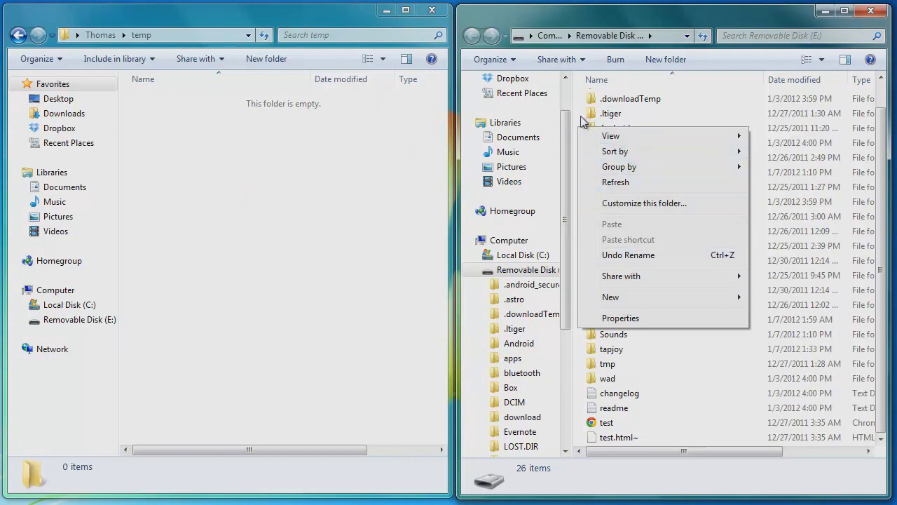
left_click(581, 116)
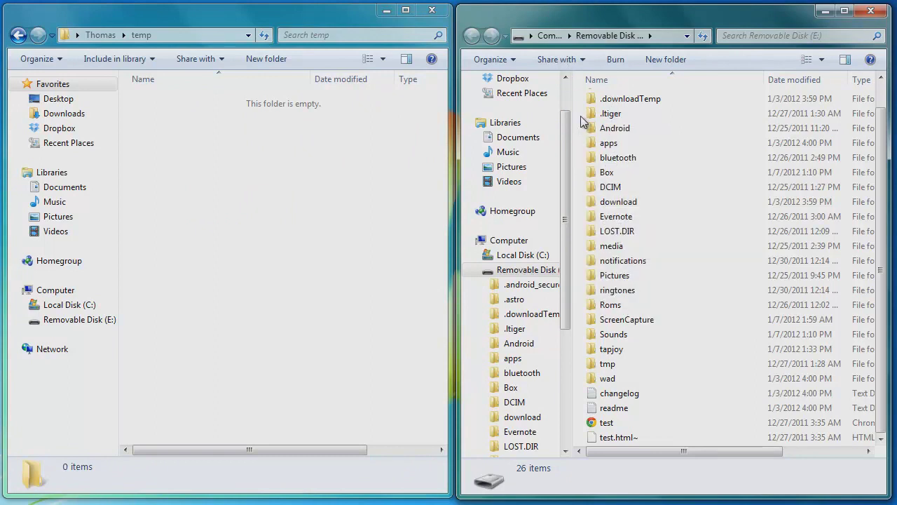
key("ctrl+a")
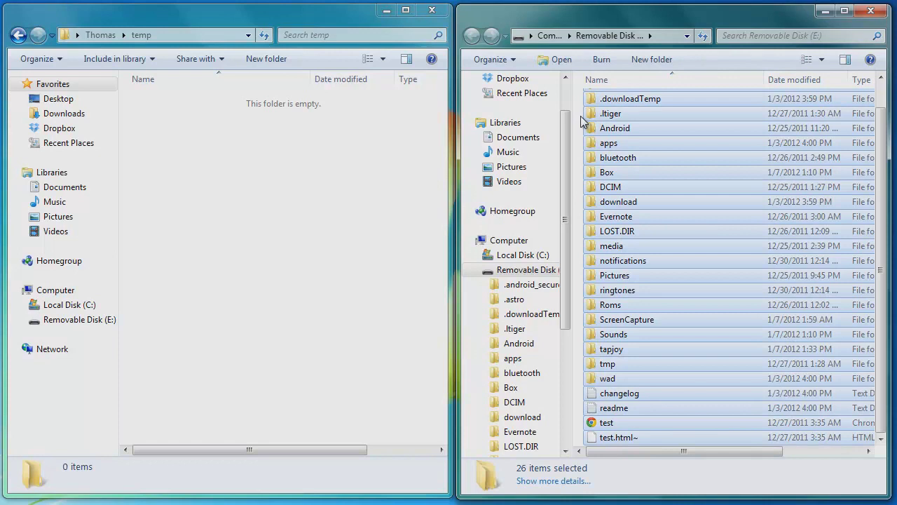
right_click(620, 132)
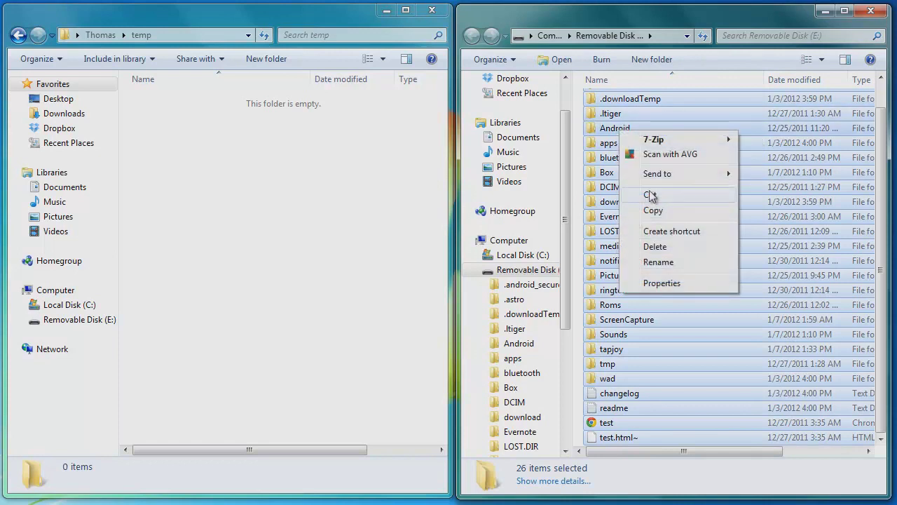
left_click(631, 195)
right_click(300, 249)
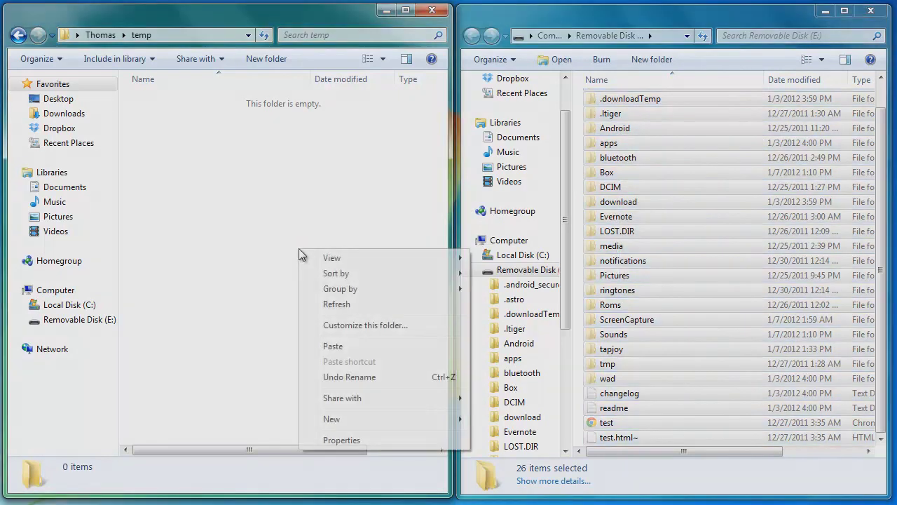
left_click(336, 346)
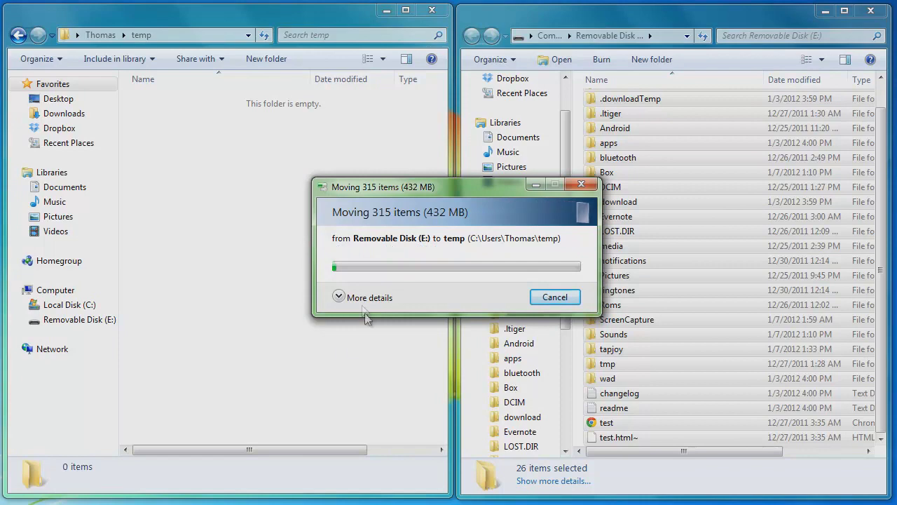
left_click(338, 298)
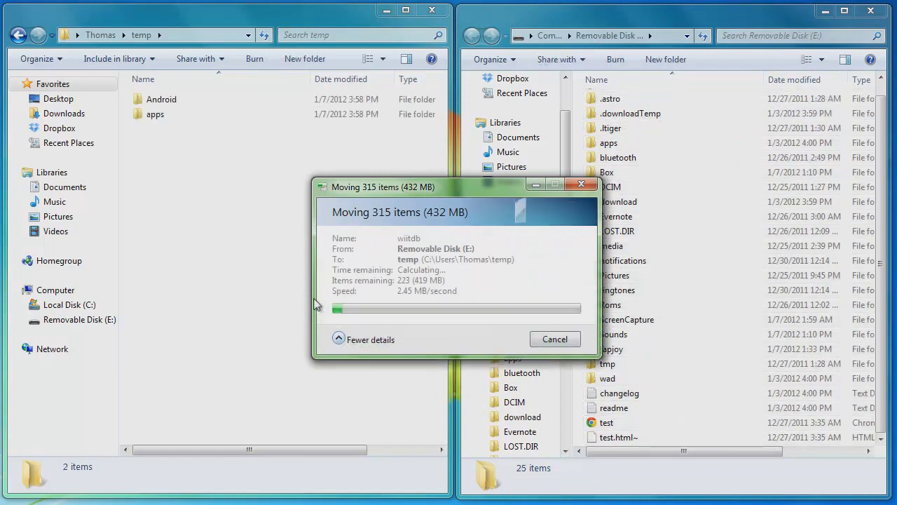
left_click(338, 339)
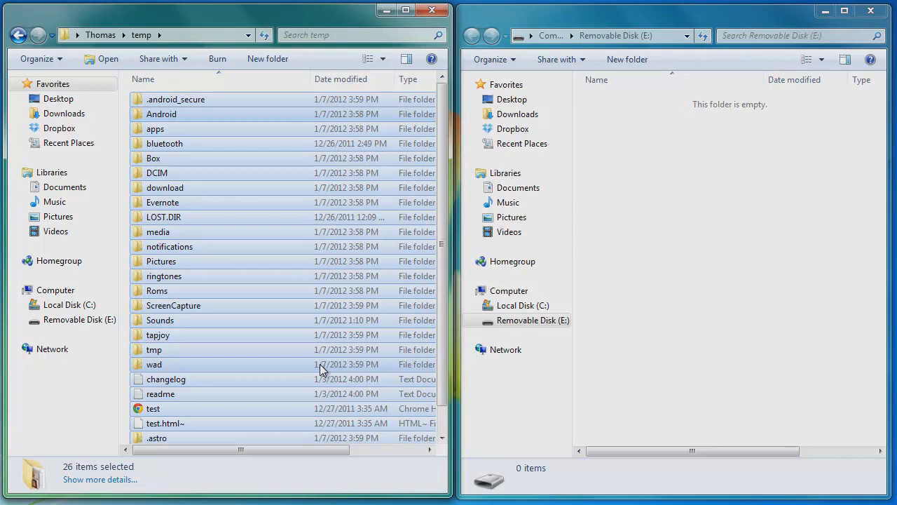
Step: Open Removable Disk (E:) from the AutoPlay options to view its files
left_click(670, 313)
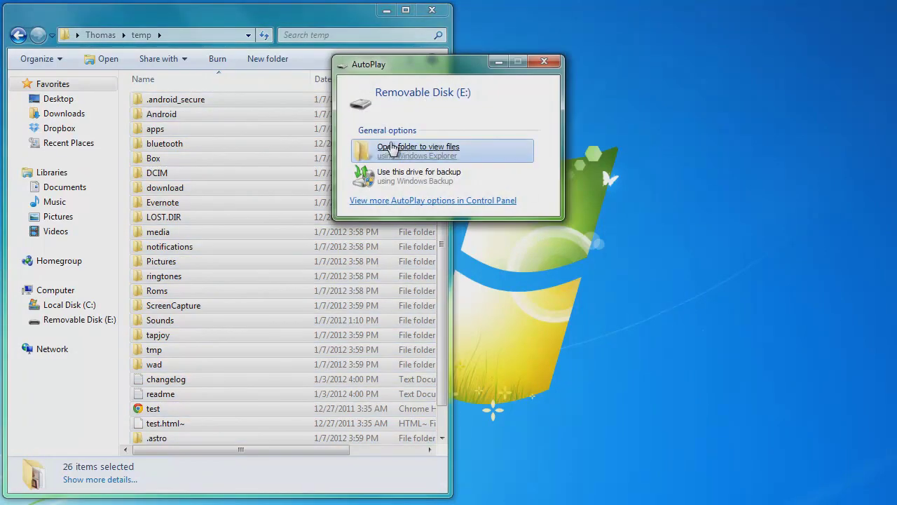
left_click(392, 149)
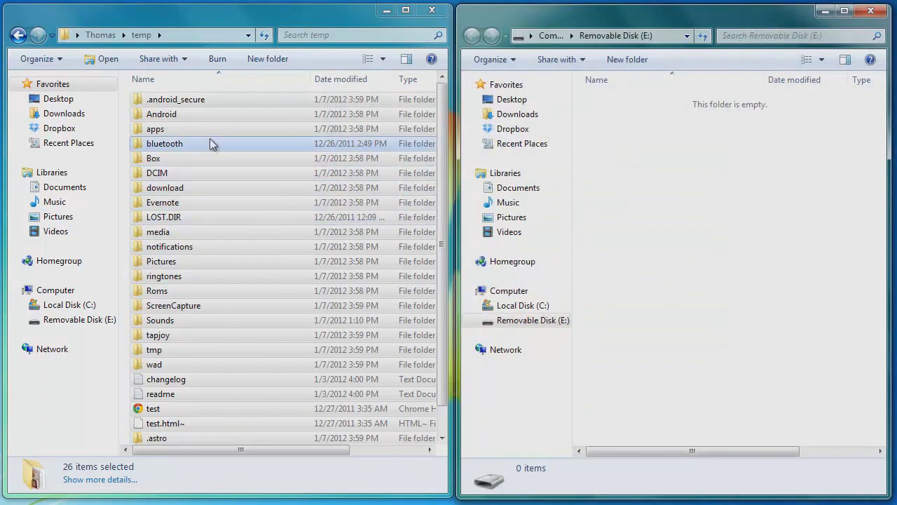
Step: Try to cut and paste all items of the temp folder, then undo the interrupted move
right_click(196, 115)
left_click(245, 198)
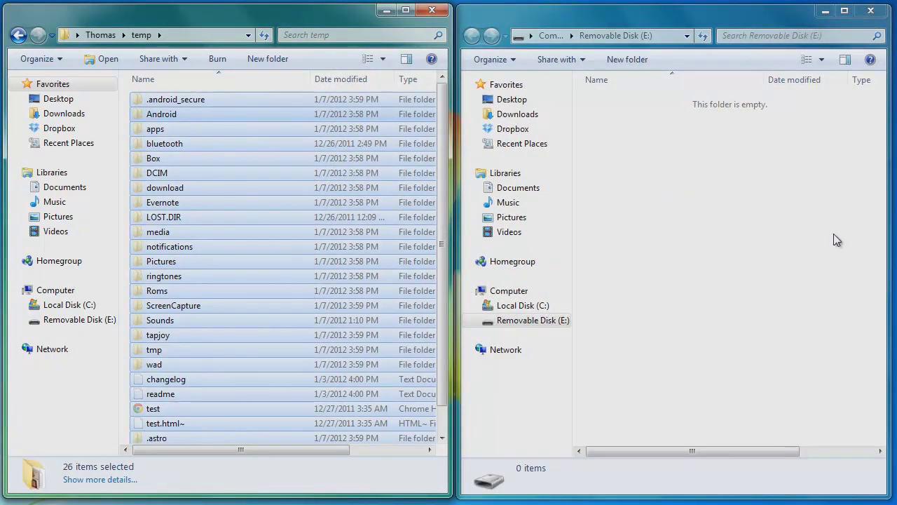
right_click(274, 185)
left_click(302, 300)
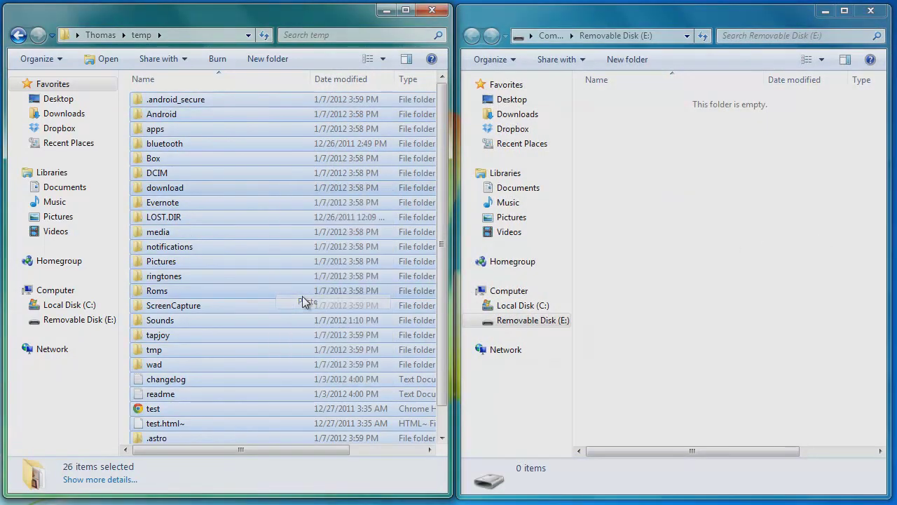
left_click(554, 343)
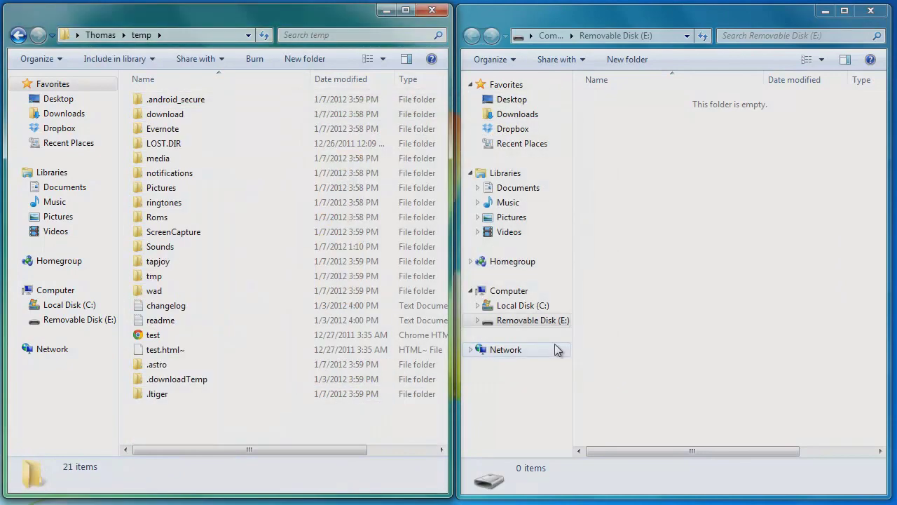
right_click(313, 426)
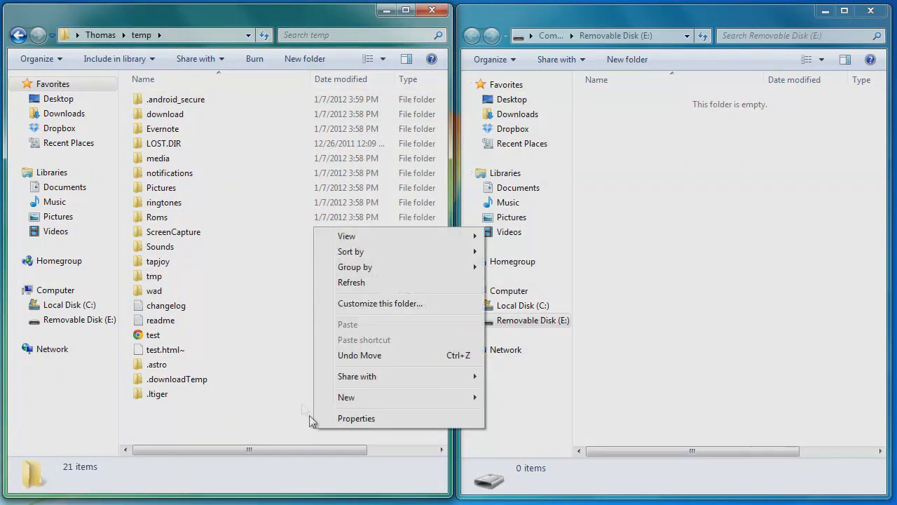
left_click(352, 355)
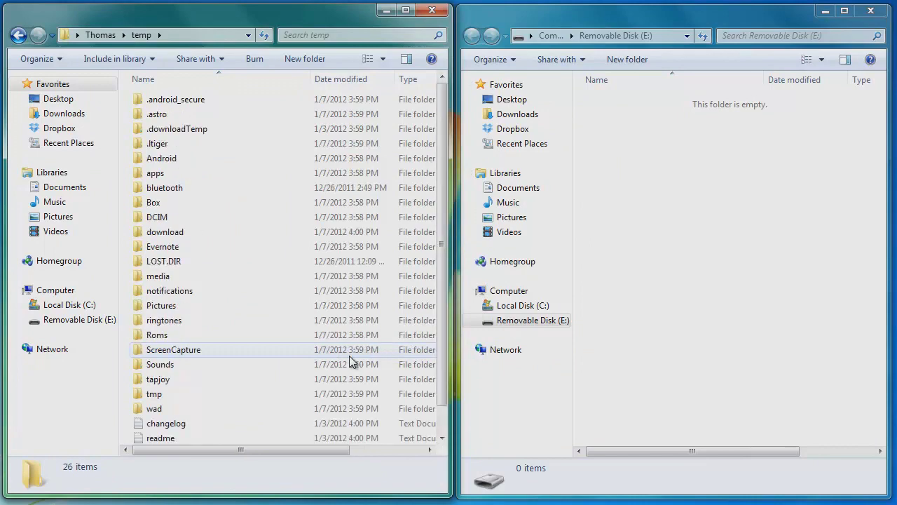
right_click(126, 120)
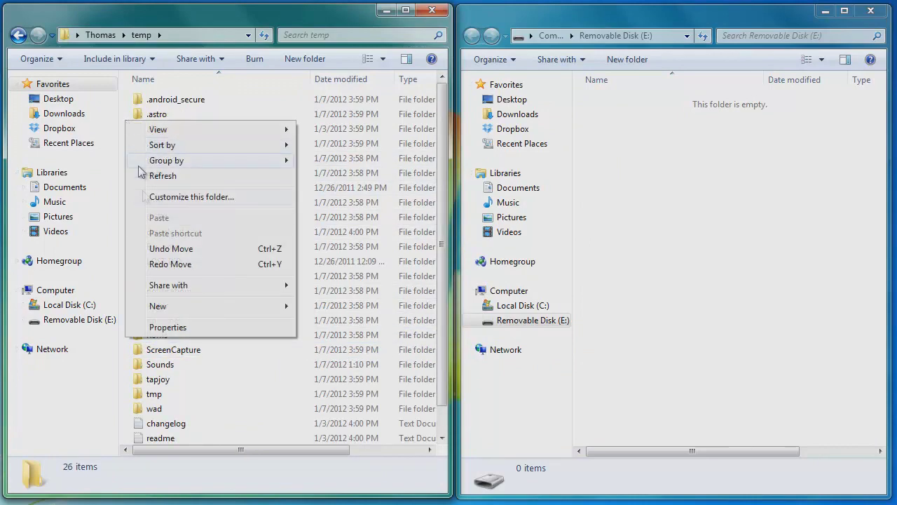
left_click(130, 197)
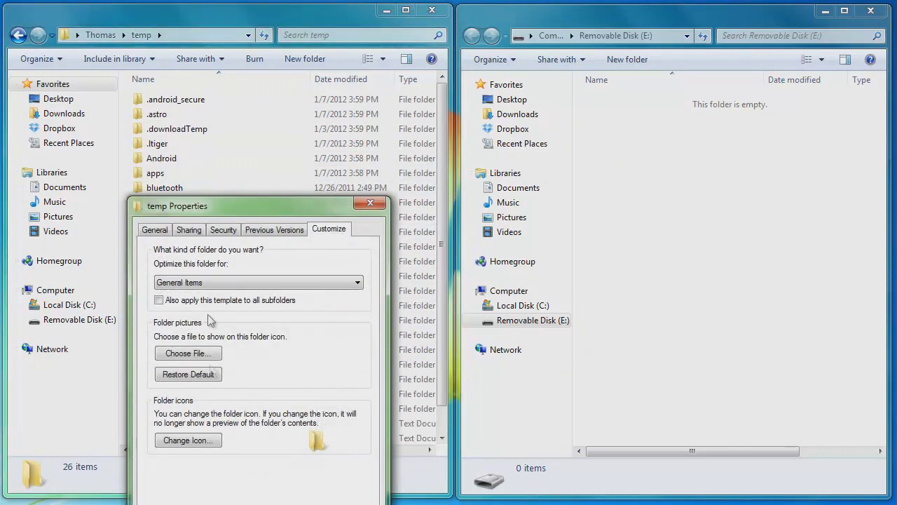
key("Escape")
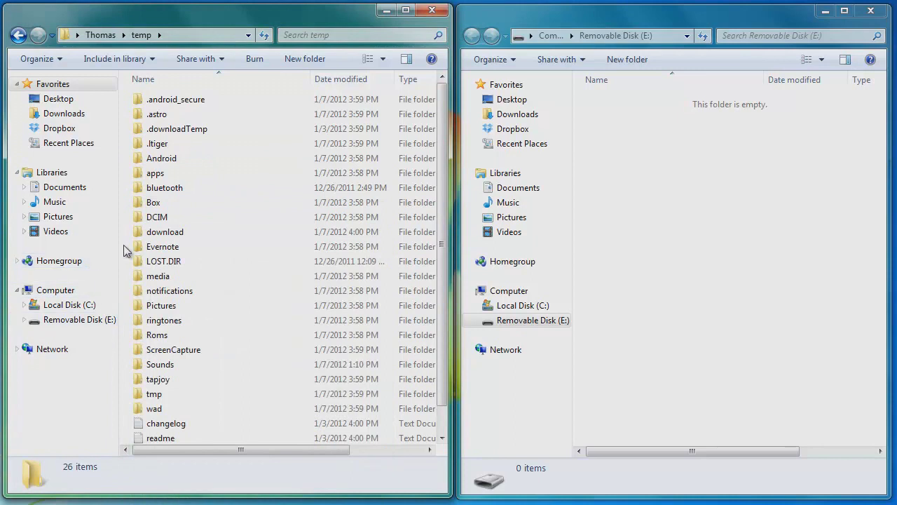
Step: Copy all files and folders from the temp folder to Removable Disk (E:)
key("ctrl+a")
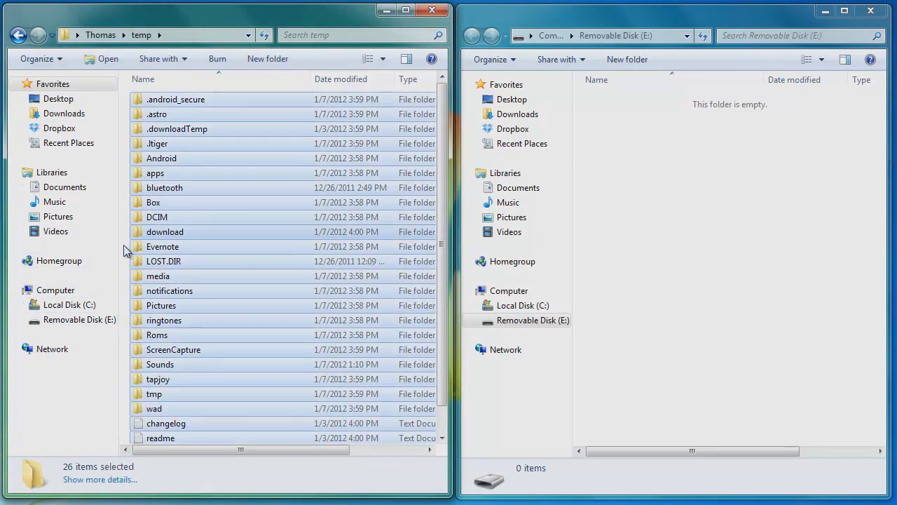
right_click(177, 233)
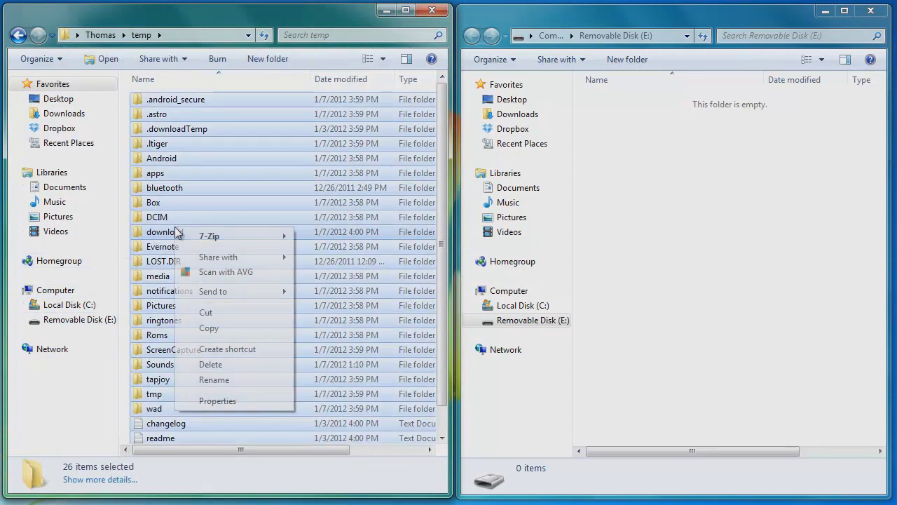
left_click(229, 319)
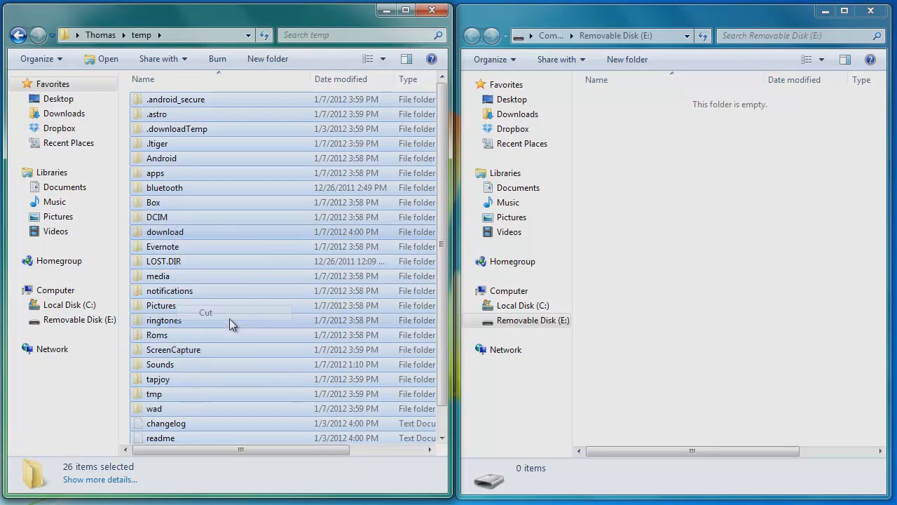
right_click(193, 241)
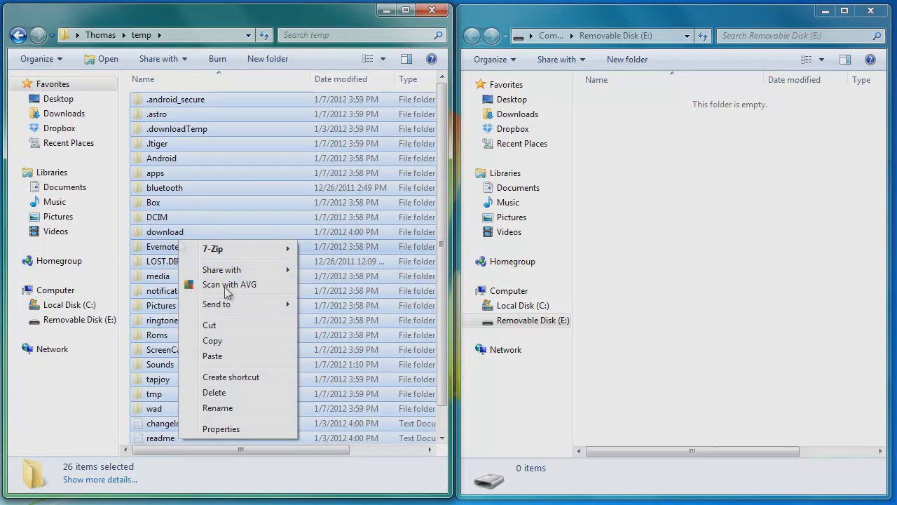
left_click(239, 339)
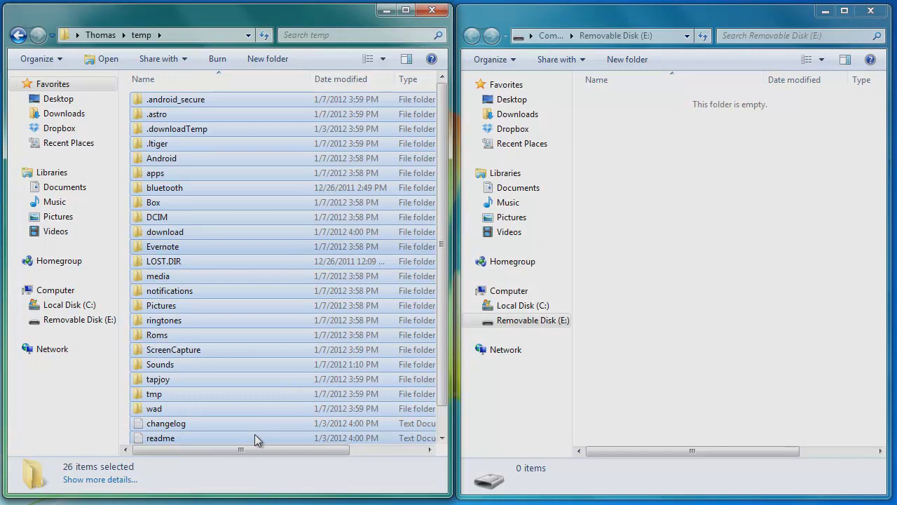
left_click(695, 396)
right_click(674, 296)
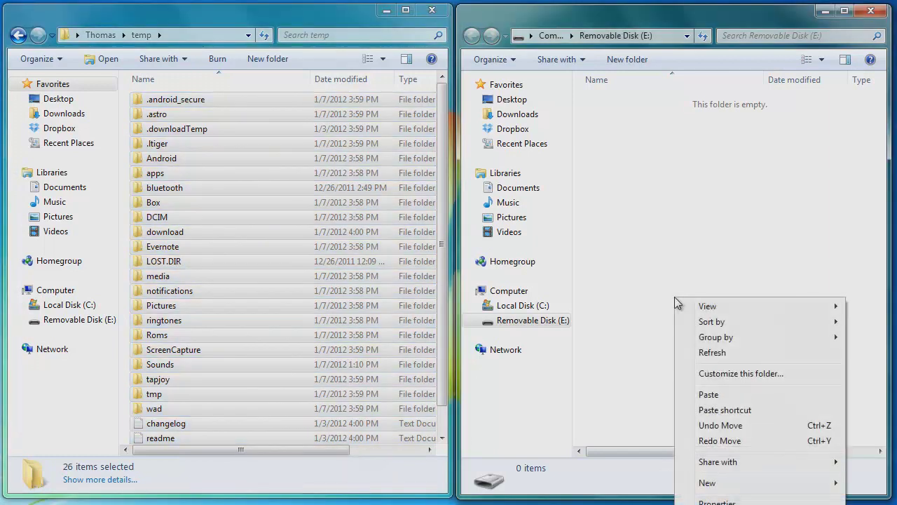
left_click(701, 397)
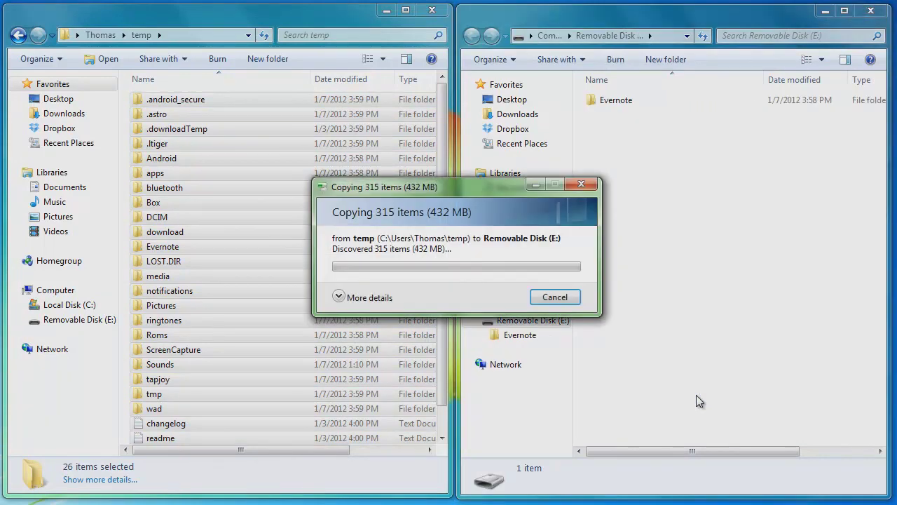